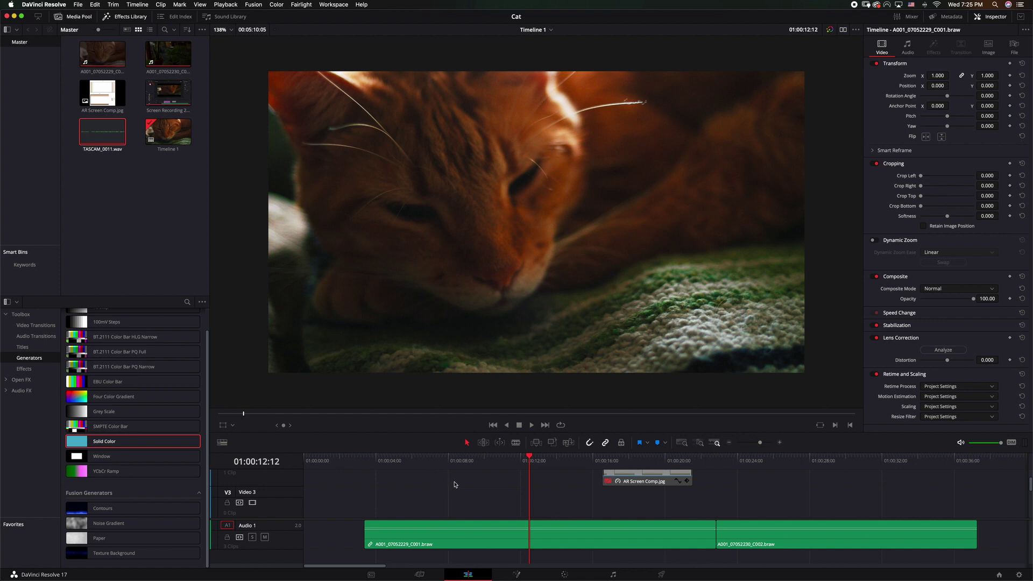
- Apply 2.39 output blanking to the timeline
left_click(137, 4)
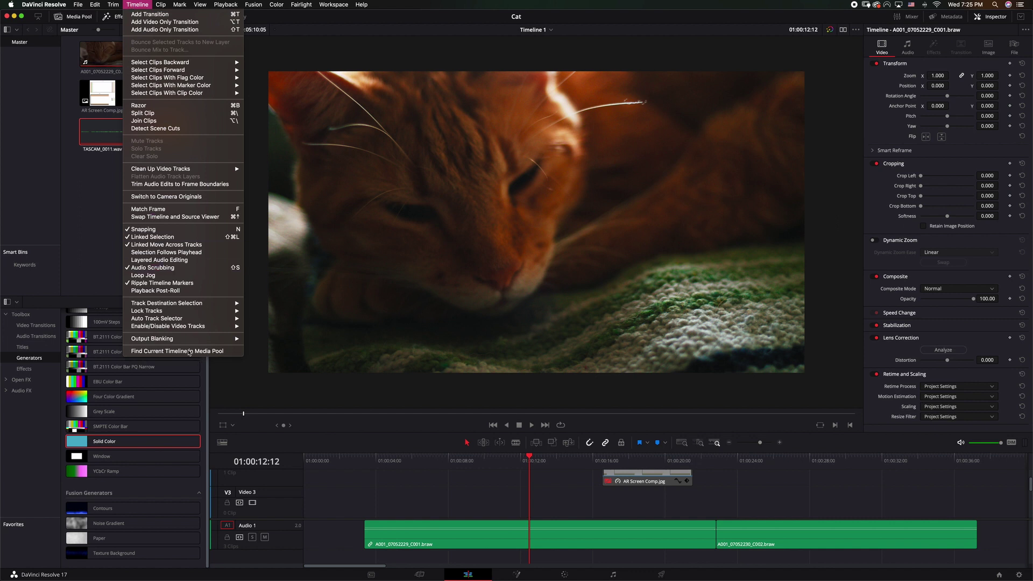
mouse_move(188, 340)
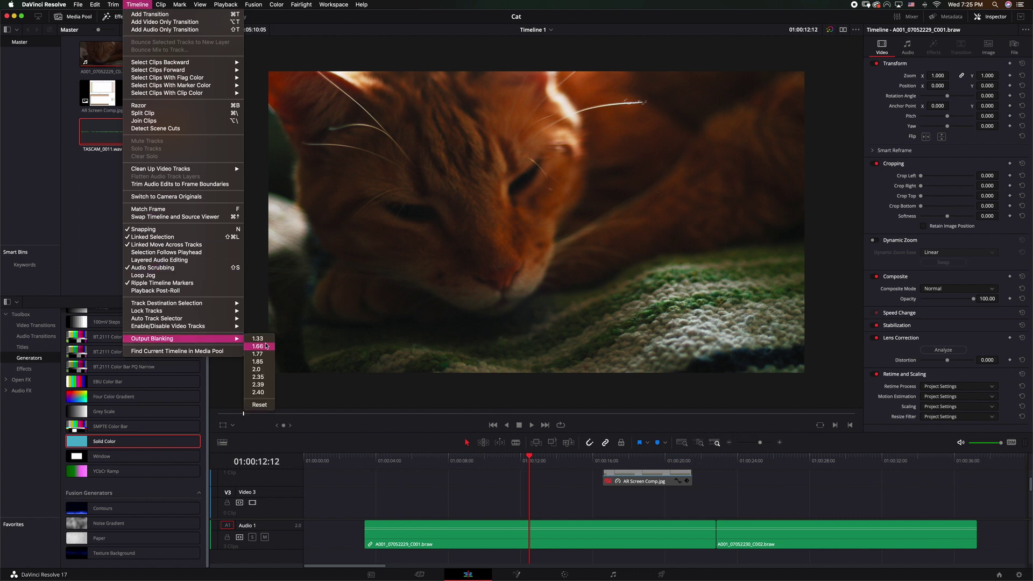
left_click(260, 385)
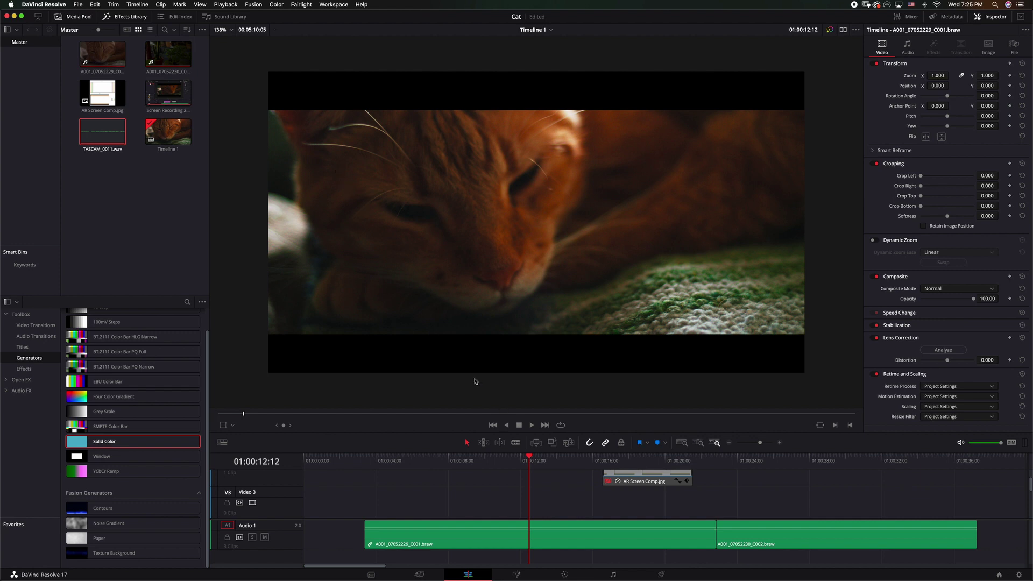
- Reset the timeline's output blanking
left_click(134, 5)
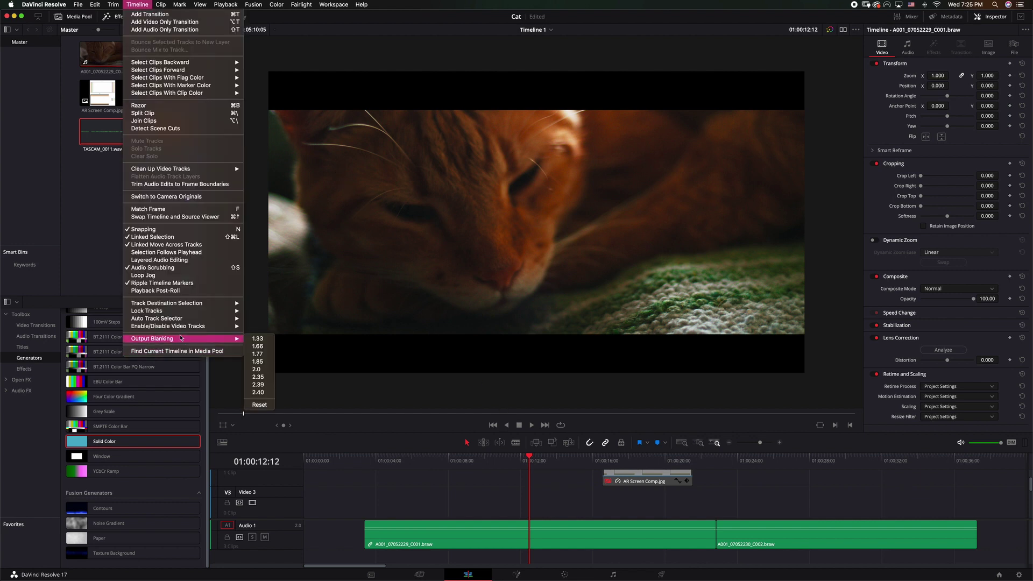
mouse_move(181, 339)
left_click(259, 405)
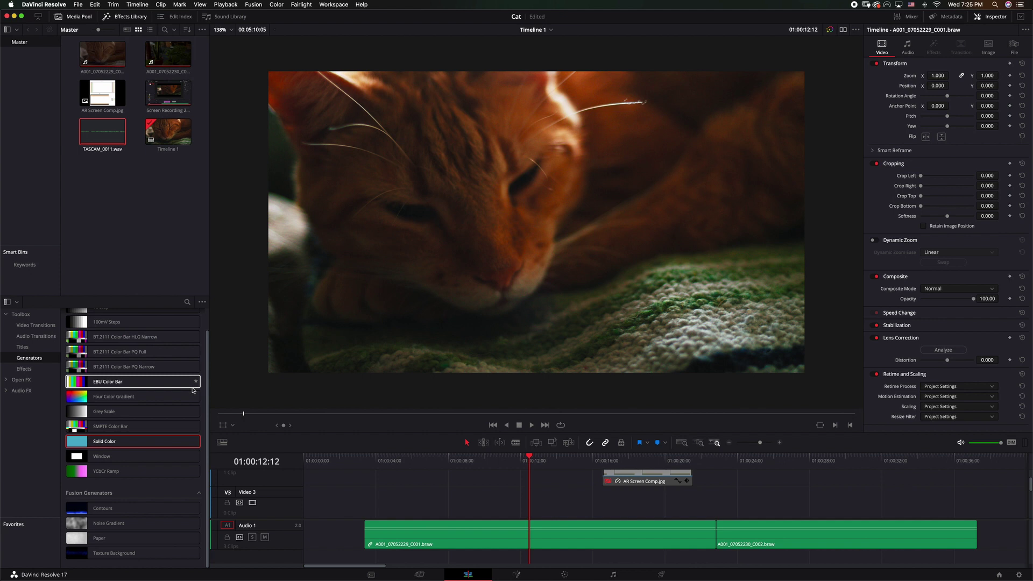
- Add a Solid Color generator to the Video 3 track above the first cat clip and park the playhead over it
left_click(24, 314)
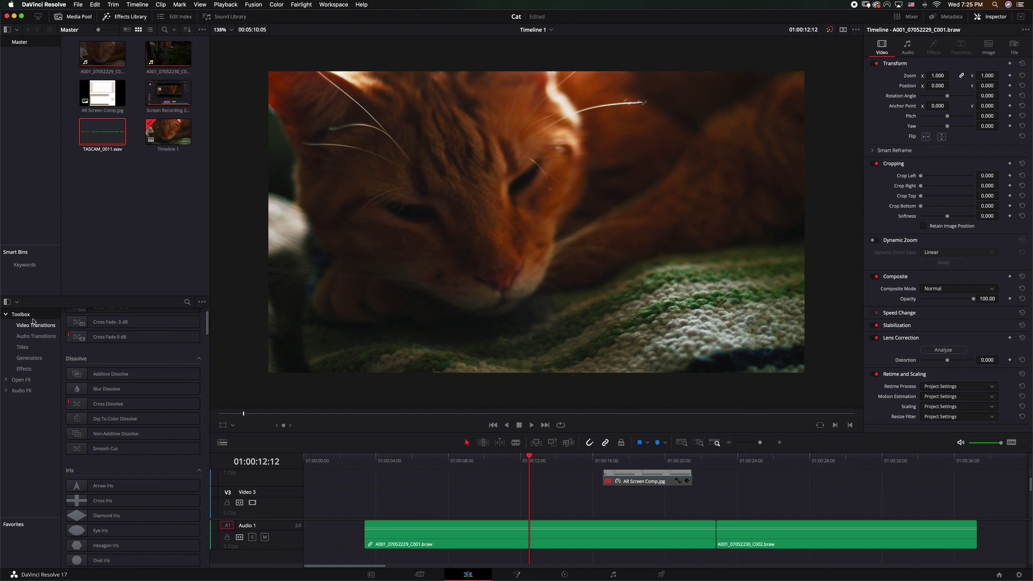
left_click(29, 358)
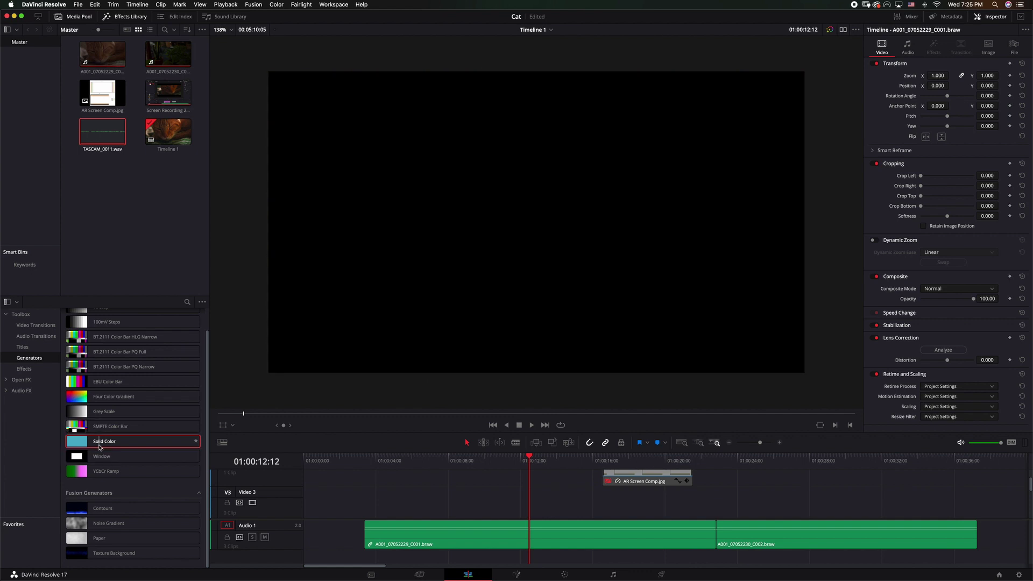
left_click_drag(100, 445, 488, 511)
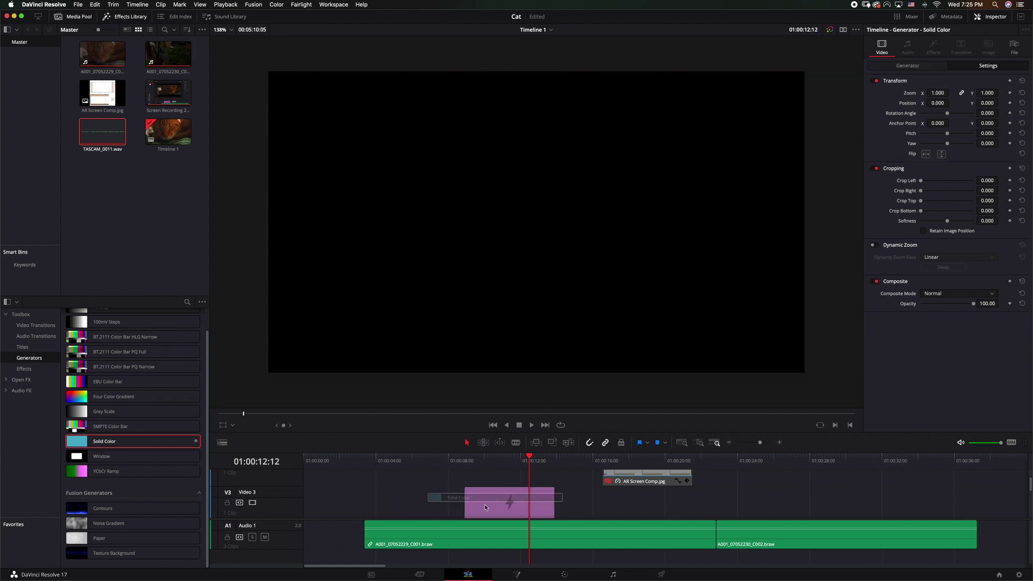
left_click(471, 476)
left_click(500, 491)
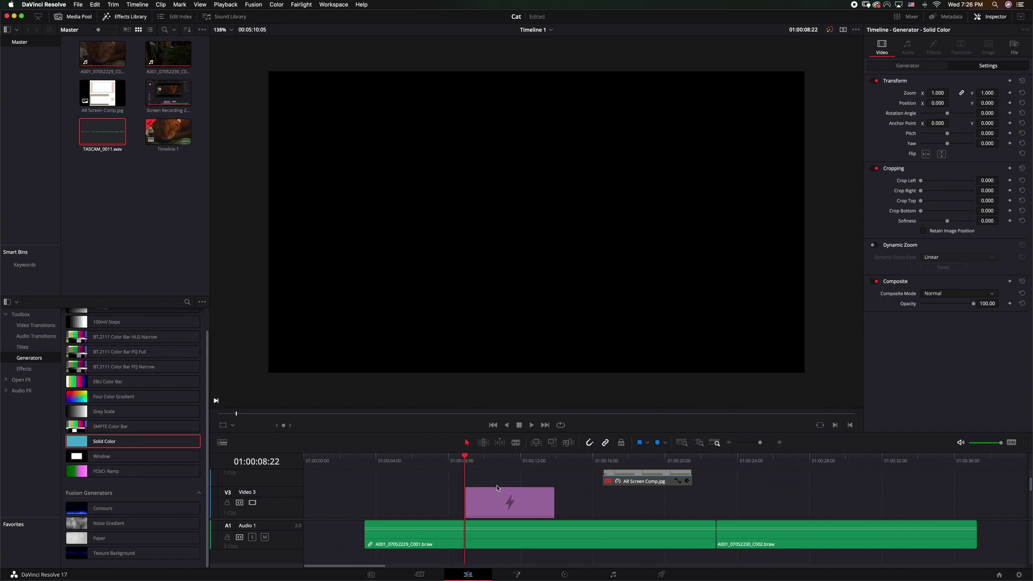
key("space")
key("space")
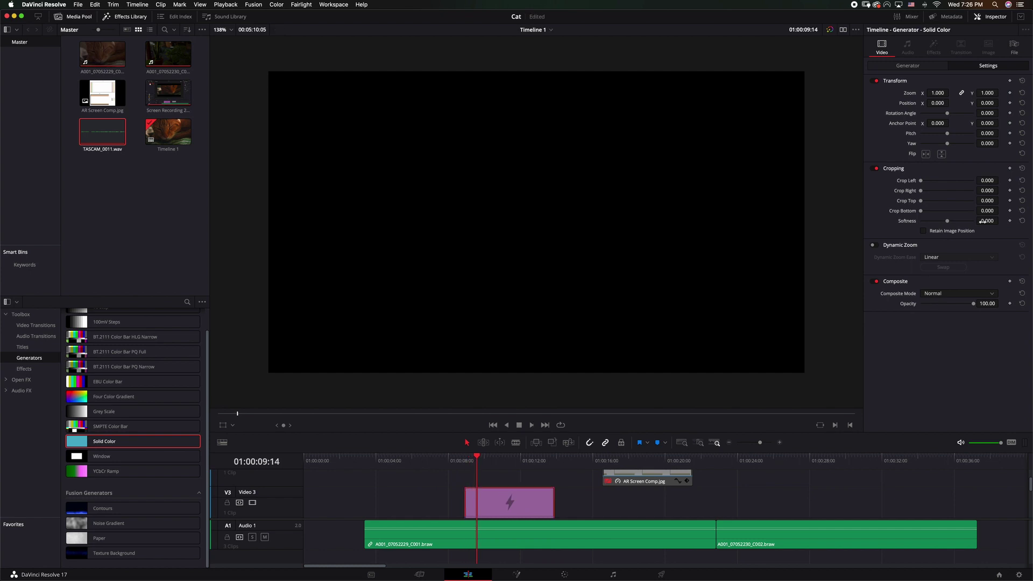
- Crop the Solid Color clip from the bottom to about 931, leaving a black bar along the frame's upper edge
left_click(919, 66)
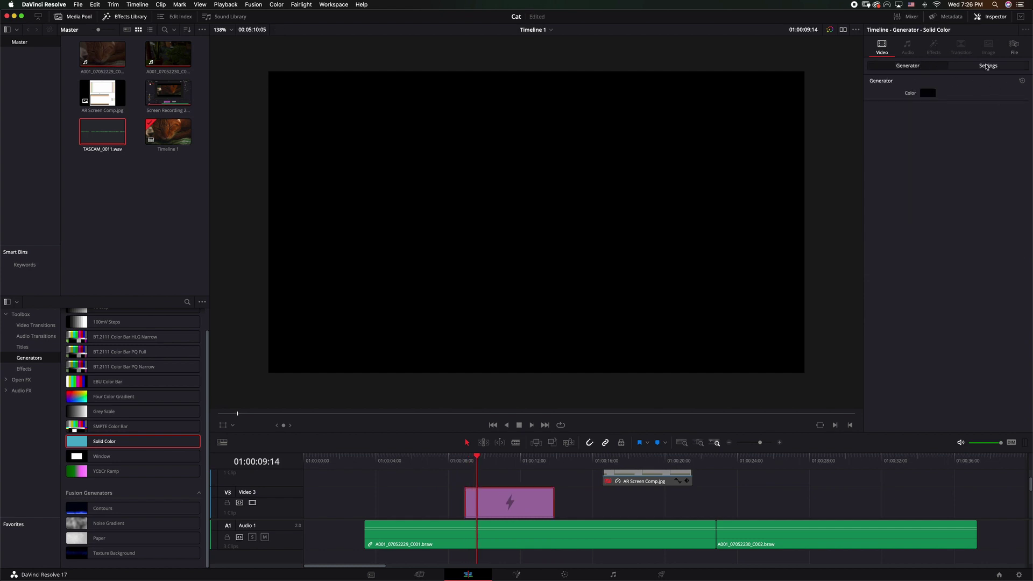
left_click(985, 65)
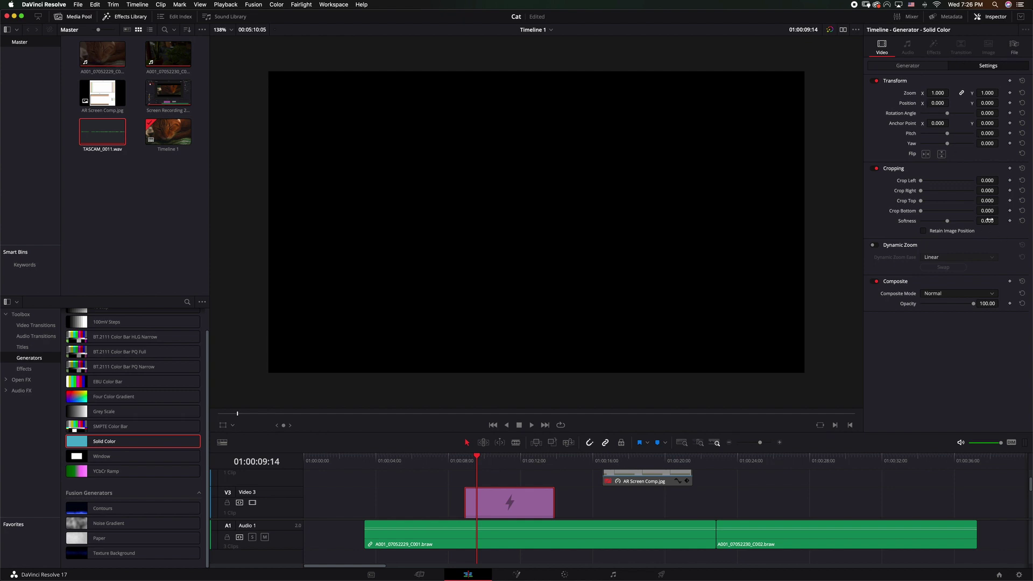
mouse_move(988, 211)
left_mouse_down()
mouse_move(1000, 210)
mouse_move(987, 212)
left_mouse_up()
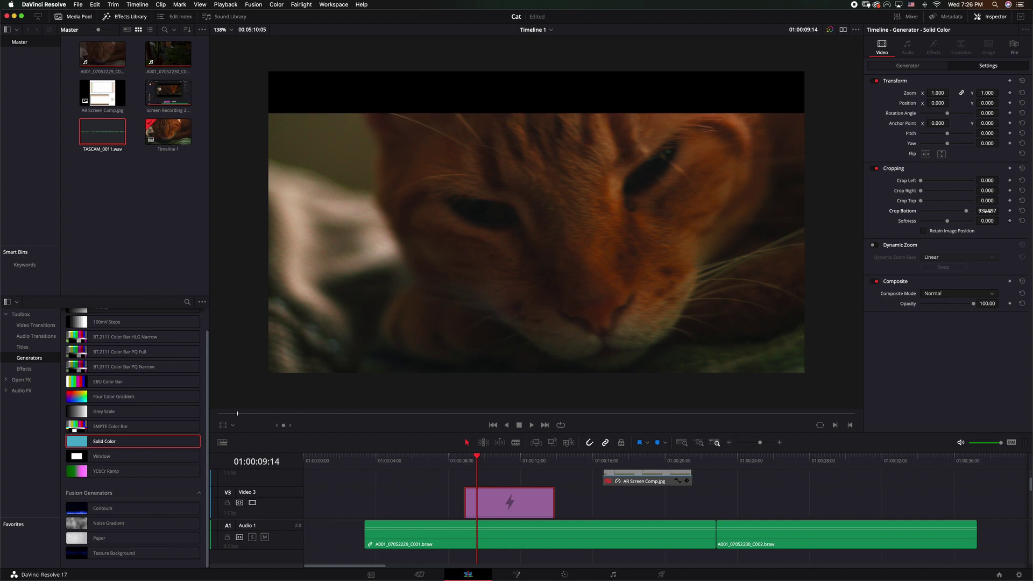
- Duplicate the cropped Solid Color clip onto the video track above and flip the copy vertically to form the lower bar
scroll(528, 473, "down", 1)
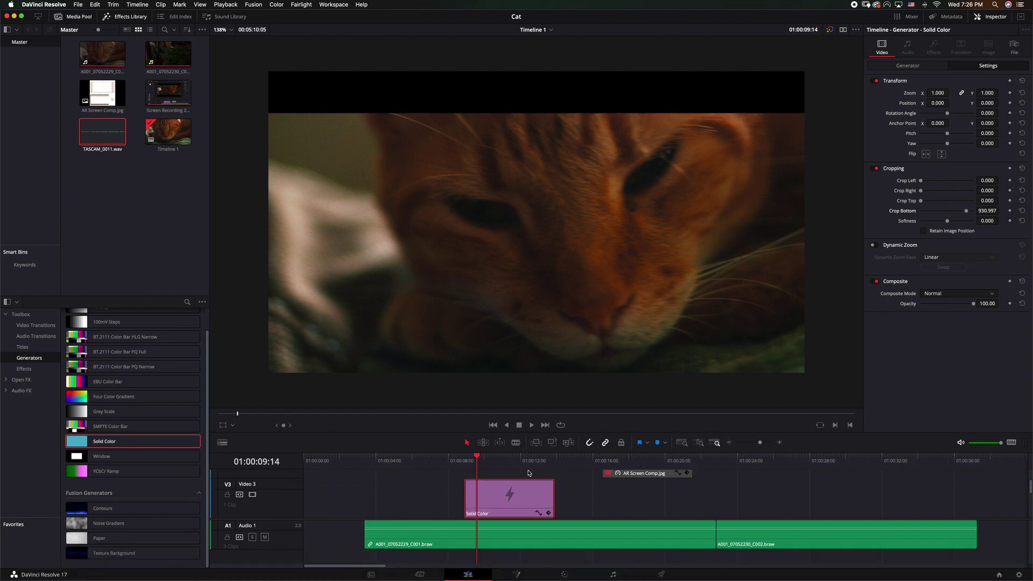
scroll(529, 473, "down", 1)
scroll(525, 490, "up", 2)
left_click_drag(500, 501, 500, 481)
scroll(500, 492, "up", 2)
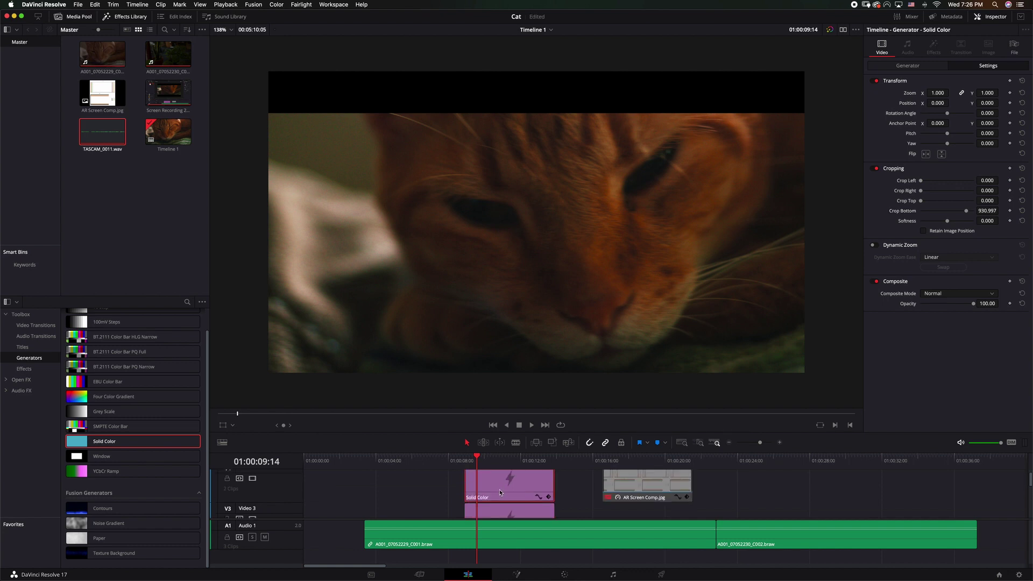
left_click(941, 154)
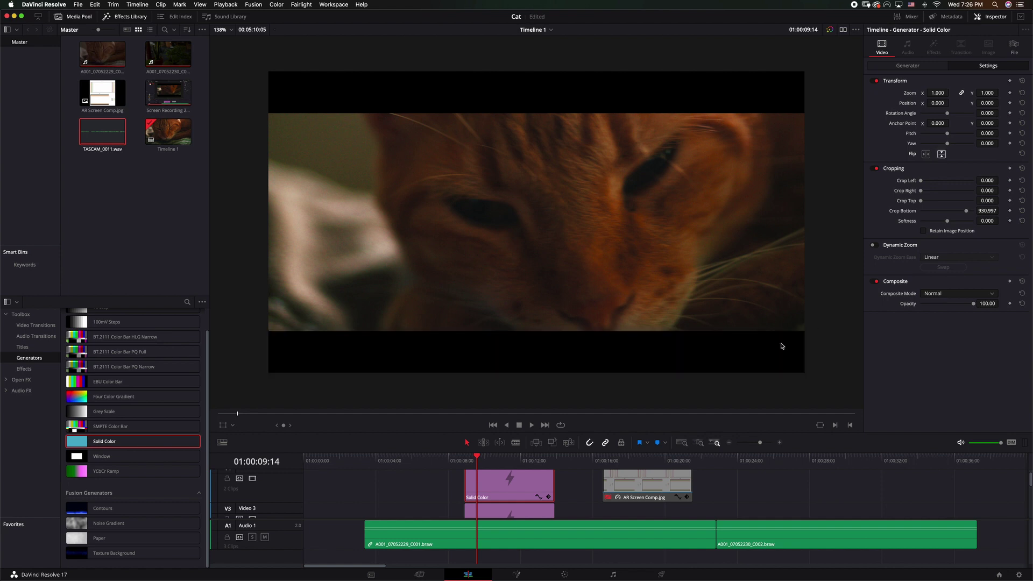
- Extend the ends of both Solid Color clips to the start of the AR Screen Comp.jpg clip
left_click_drag(467, 460, 525, 462)
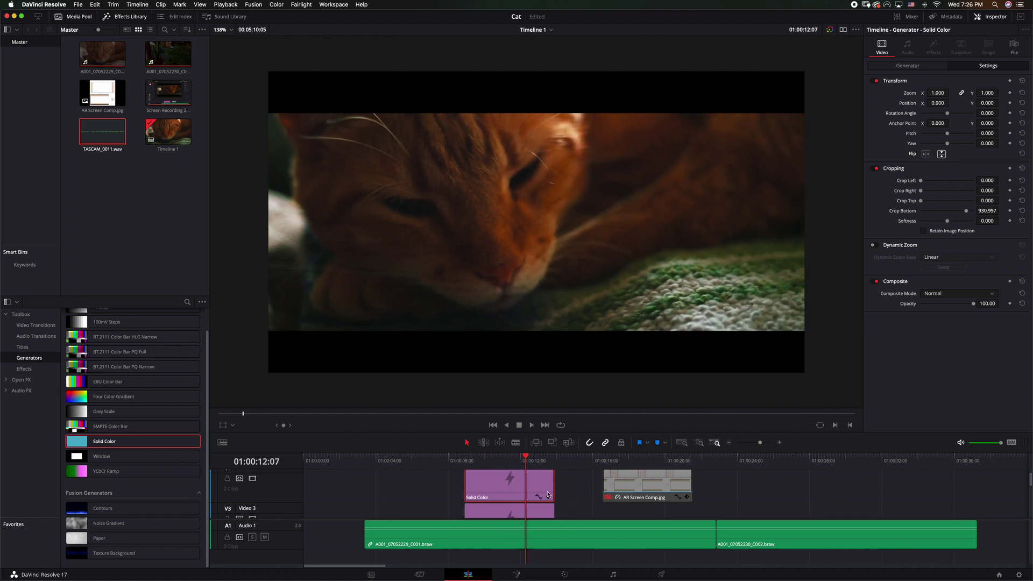
left_click_drag(554, 484, 602, 484)
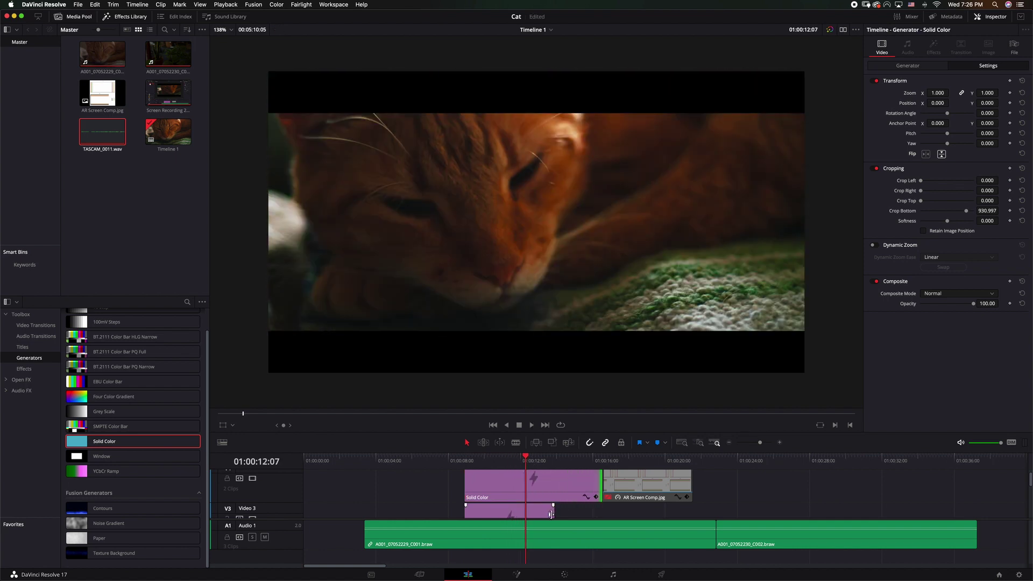
left_click_drag(553, 512, 602, 512)
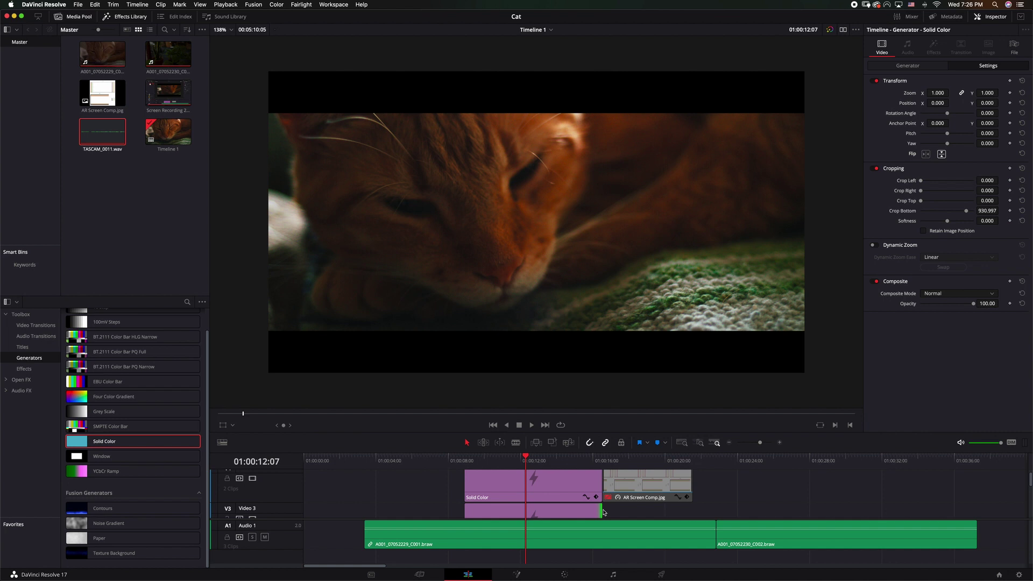
- Delete the flipped Solid Color copy from the upper video track
left_click(505, 461)
left_click(512, 489)
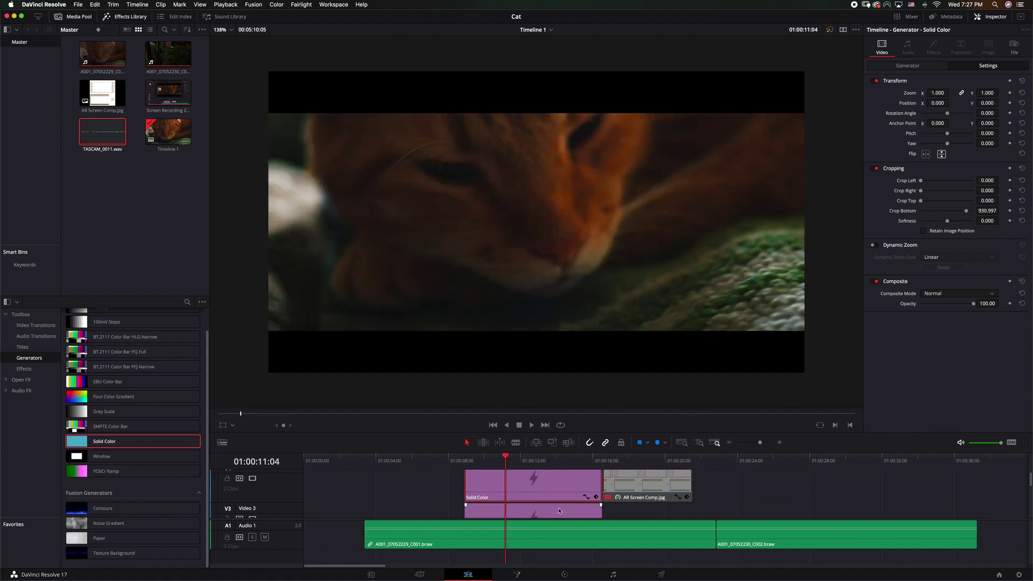
key("Delete")
- Keyframe the Solid Color clip's Crop Bottom at 930.997 near 01:00:11:04 and at 1080 at 01:00:10:19
scroll(532, 506, "down", 1)
left_click(532, 505)
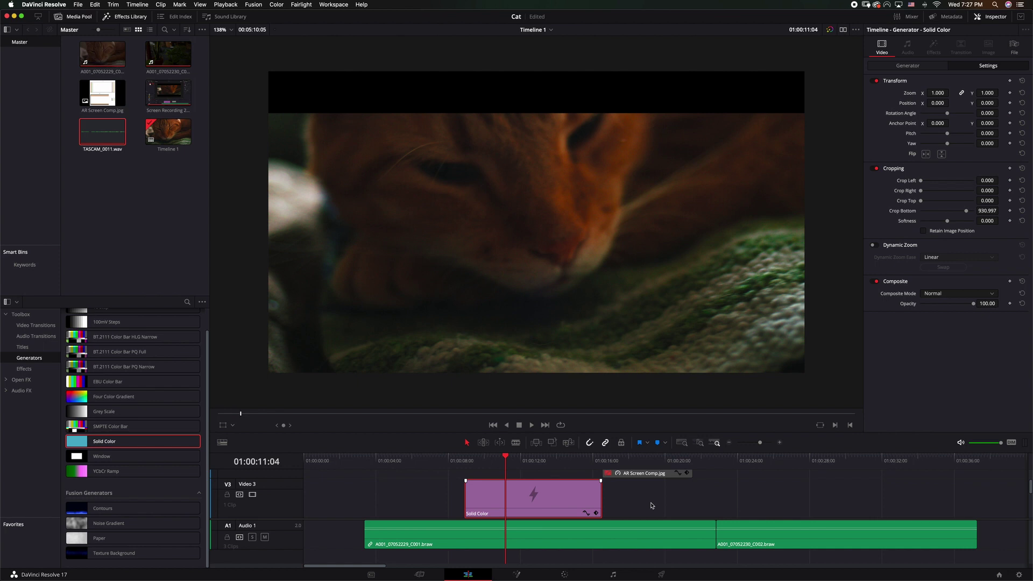
left_click(1009, 211)
left_click(500, 464)
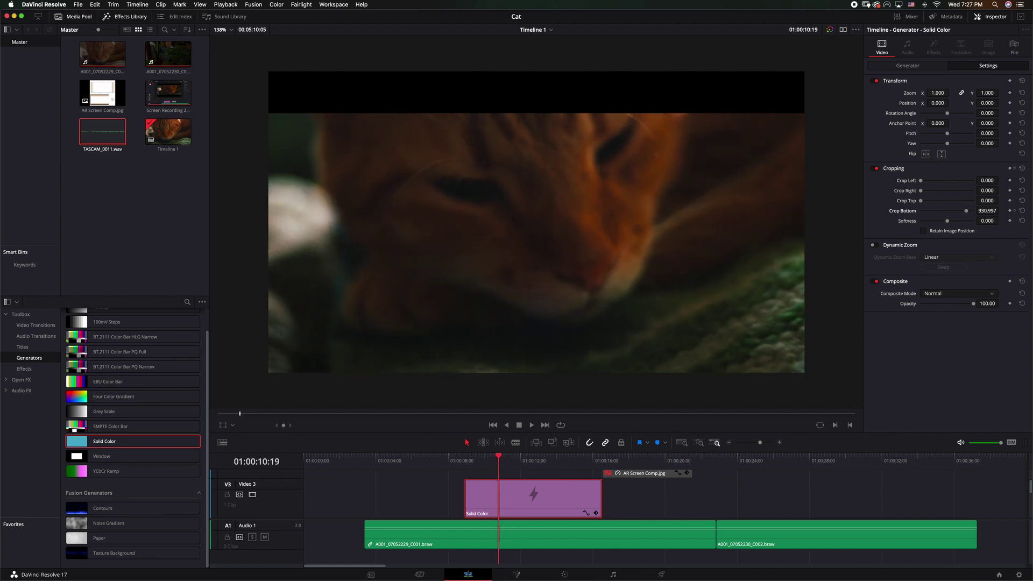
left_click_drag(997, 211, 1000, 211)
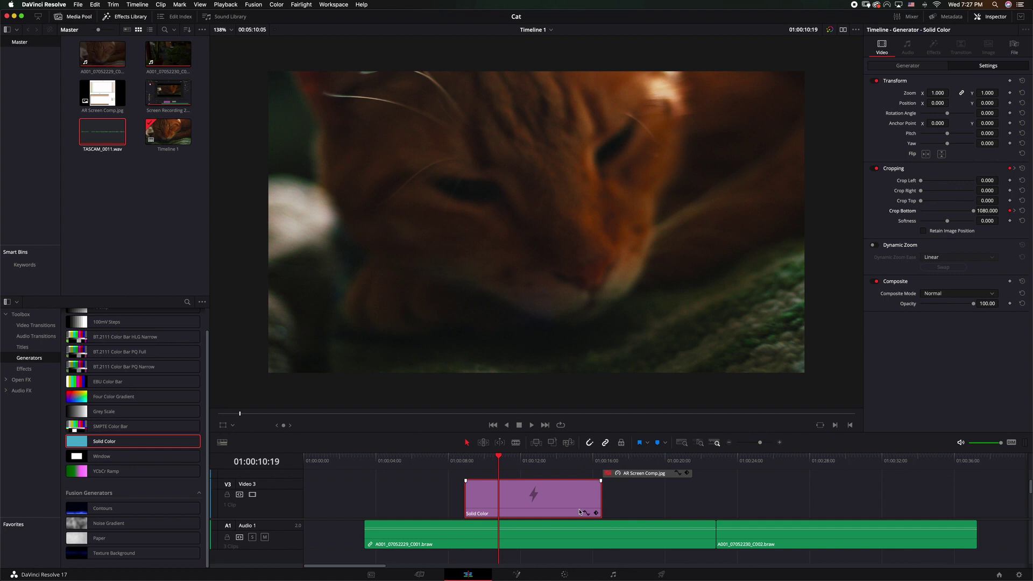
- Play back and scrub the Solid Color clip to review the animated black bar
key("space")
key("space")
left_click_drag(510, 461, 499, 466)
key("space")
key("space")
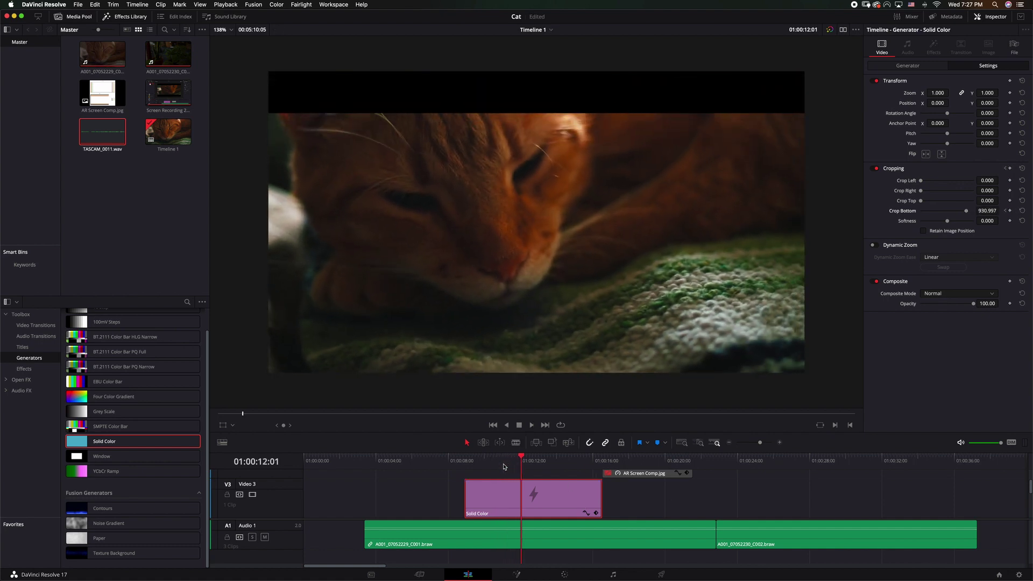
left_click(501, 462)
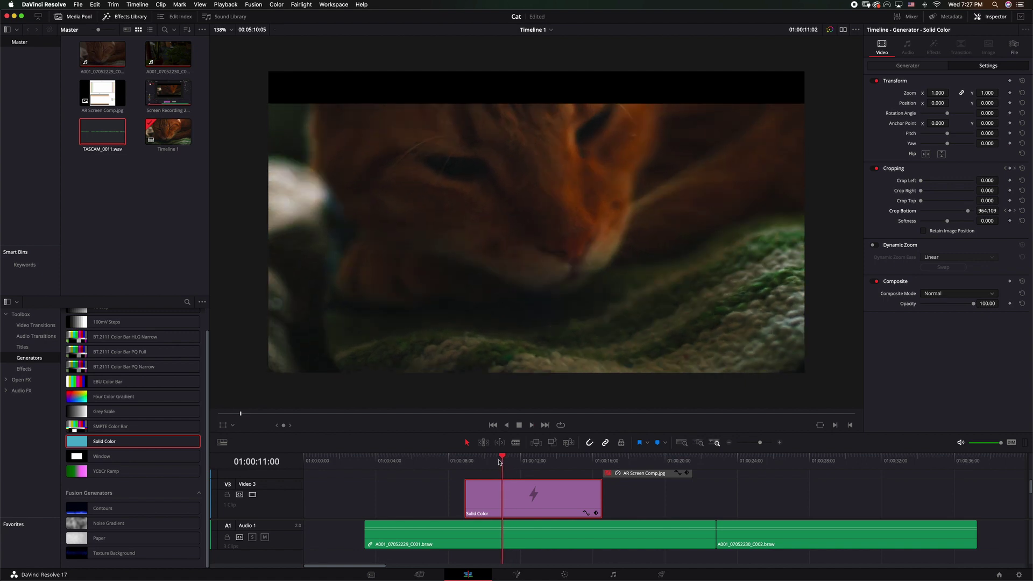
left_click_drag(498, 462, 483, 466)
key("space")
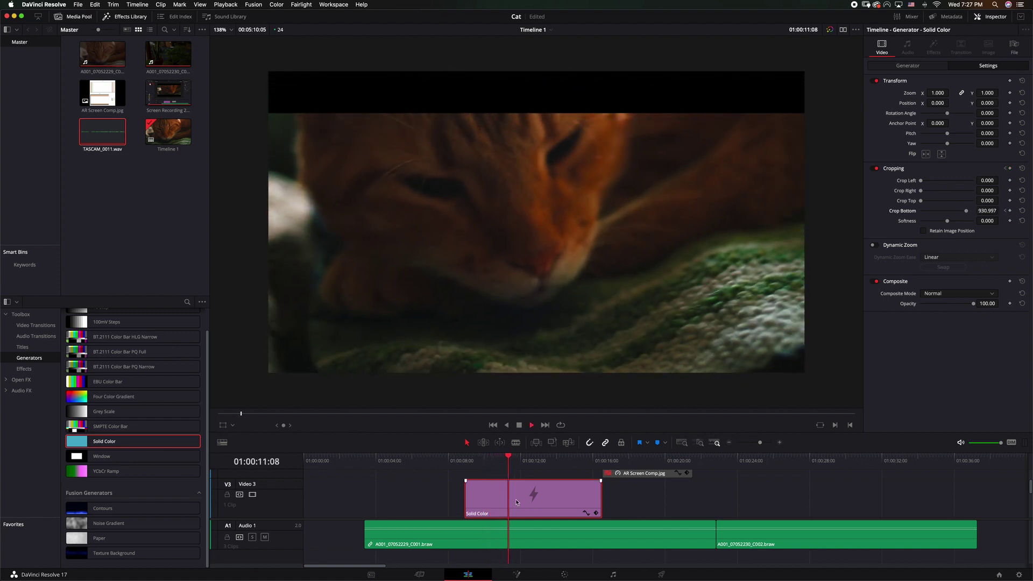
key("space")
- Duplicate the animated Solid Color clip onto the Video 4 track and flip the copy vertically
left_click_drag(514, 502, 524, 476)
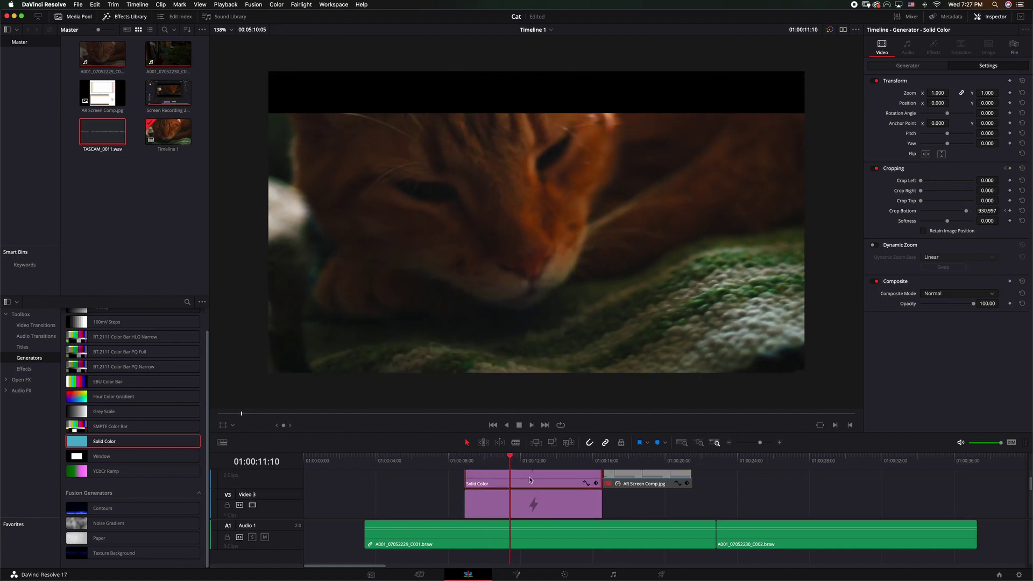
left_click(941, 155)
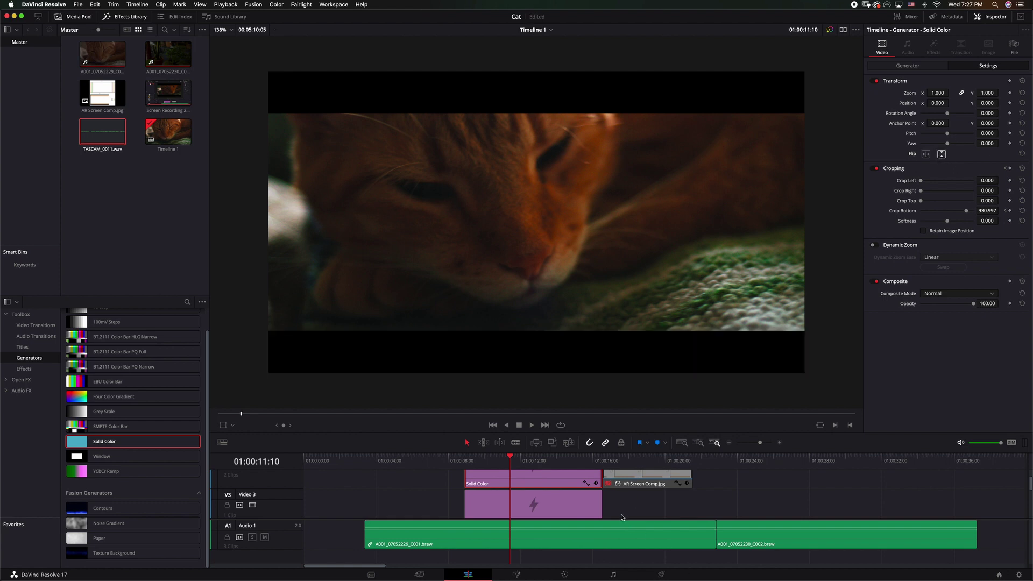
scroll(619, 511, "up", 2)
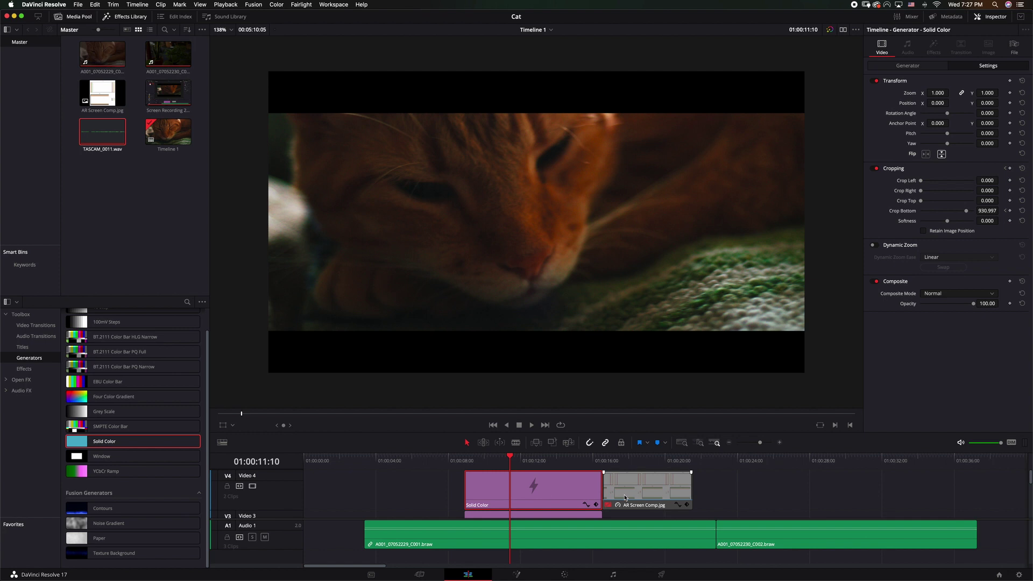
left_click(137, 4)
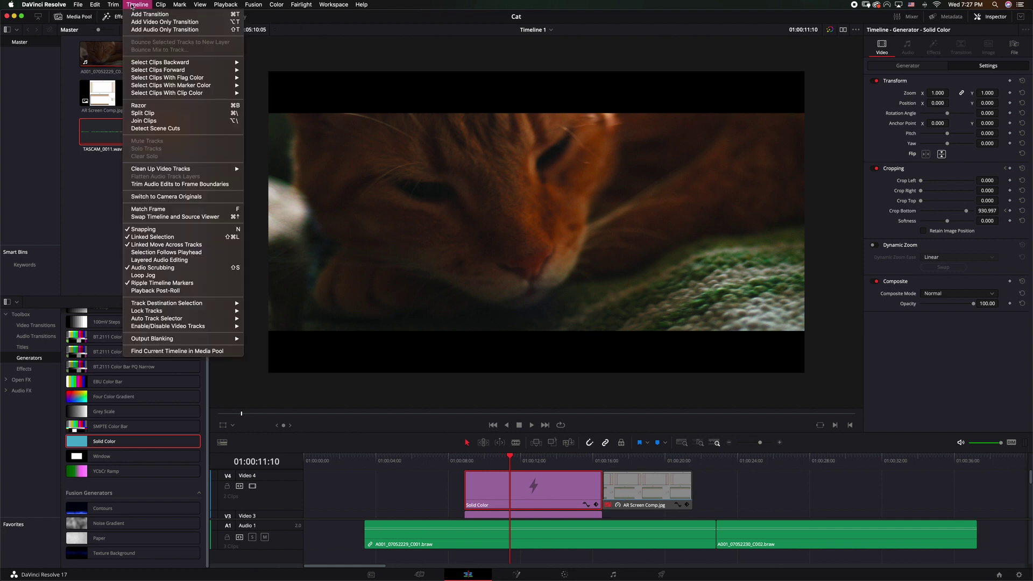
mouse_move(173, 343)
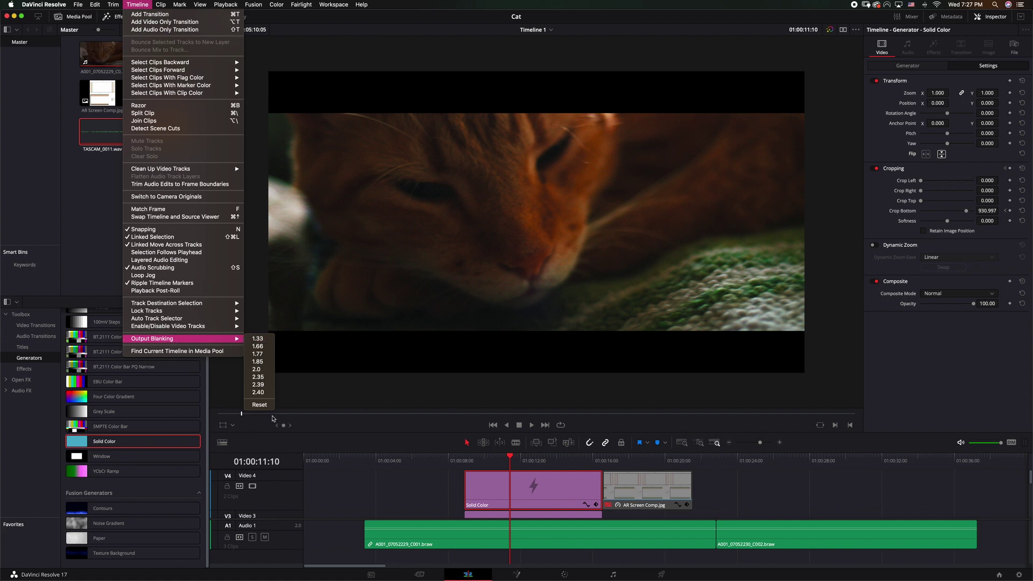
left_click(525, 463)
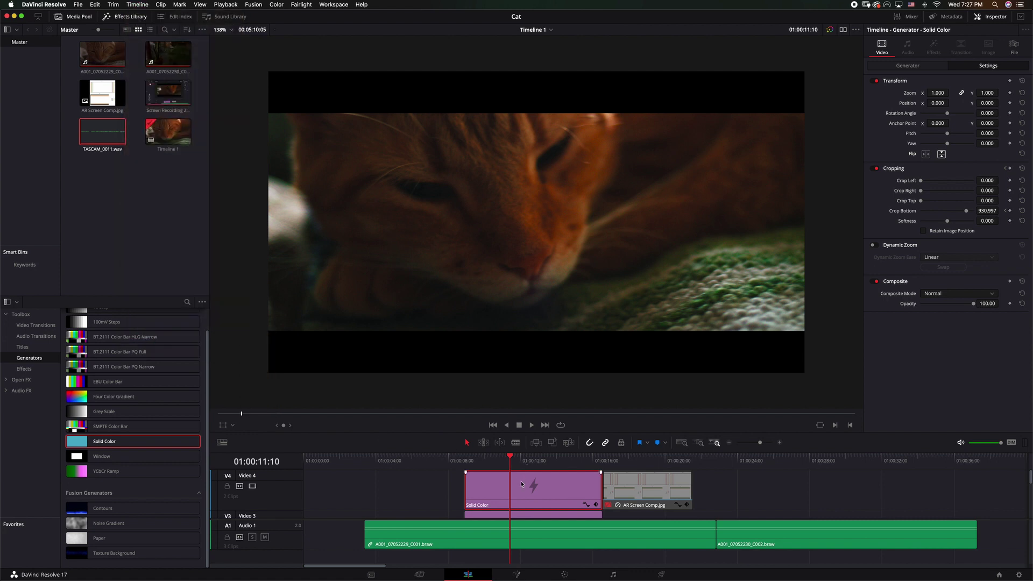
- Move the AR Screen Comp.jpg clip up to the Video 5 track and enable it
left_click_drag(615, 477, 628, 477)
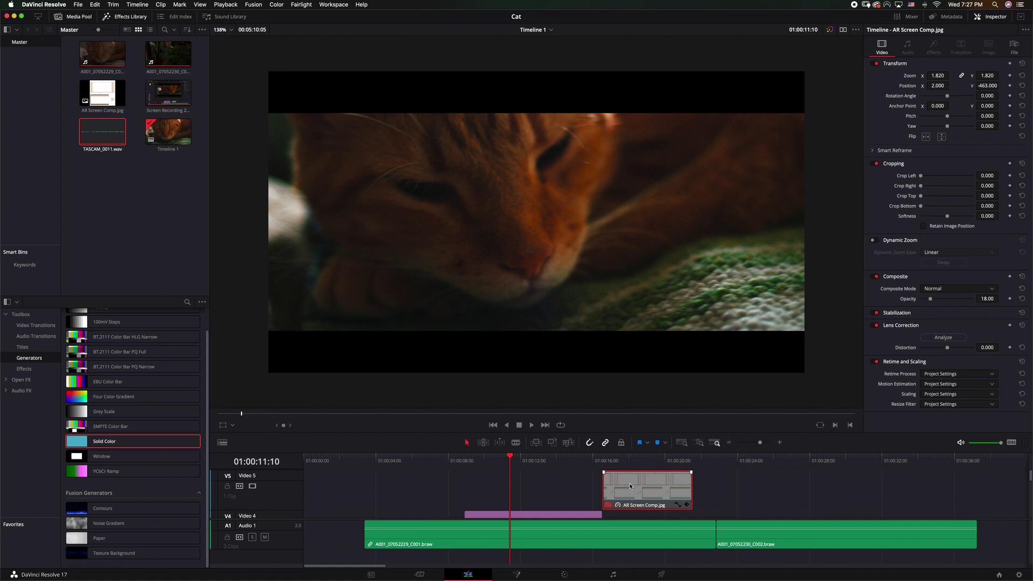
left_click(631, 466)
left_click(641, 488)
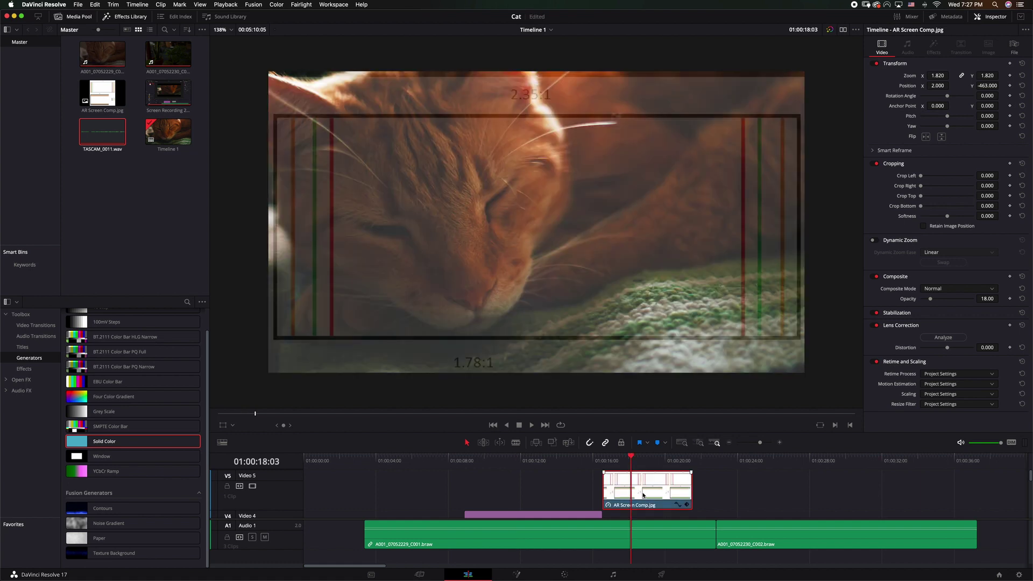
- Align the AR Screen Comp.jpg clip with the start of the Solid Color clips and park the playhead at 01:00:11:05
left_click_drag(565, 487, 504, 484)
left_click(506, 463)
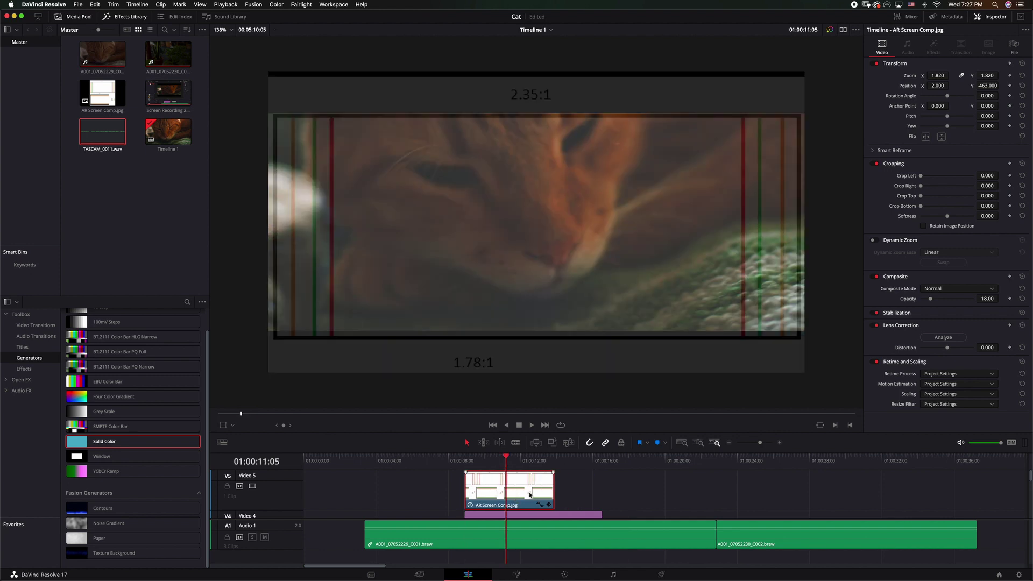
- Set the AR Screen Comp.jpg overlay's vertical position to -422 and save the project
key("super+s")
left_click_drag(971, 93, 992, 93)
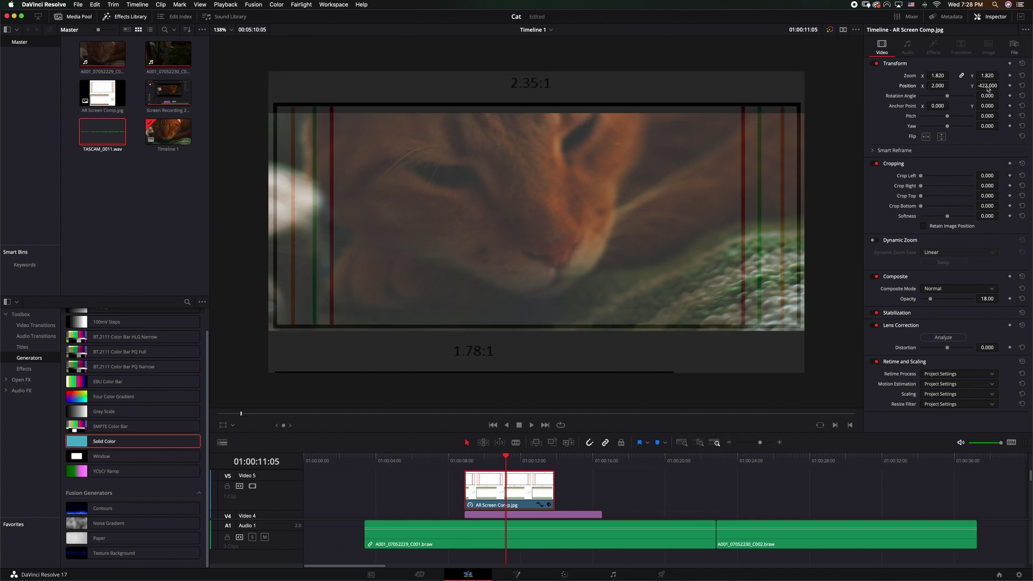
key("super+s")
- Disable the AR Screen Comp.jpg clip on the Video 5 track and save the project
key("d")
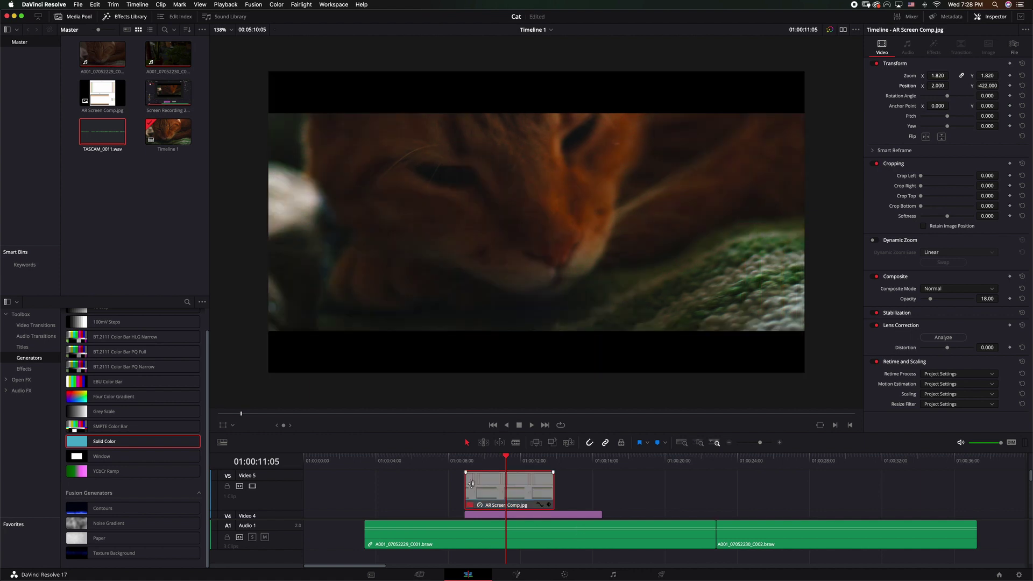
scroll(488, 487, "down", 2)
key("super+s")
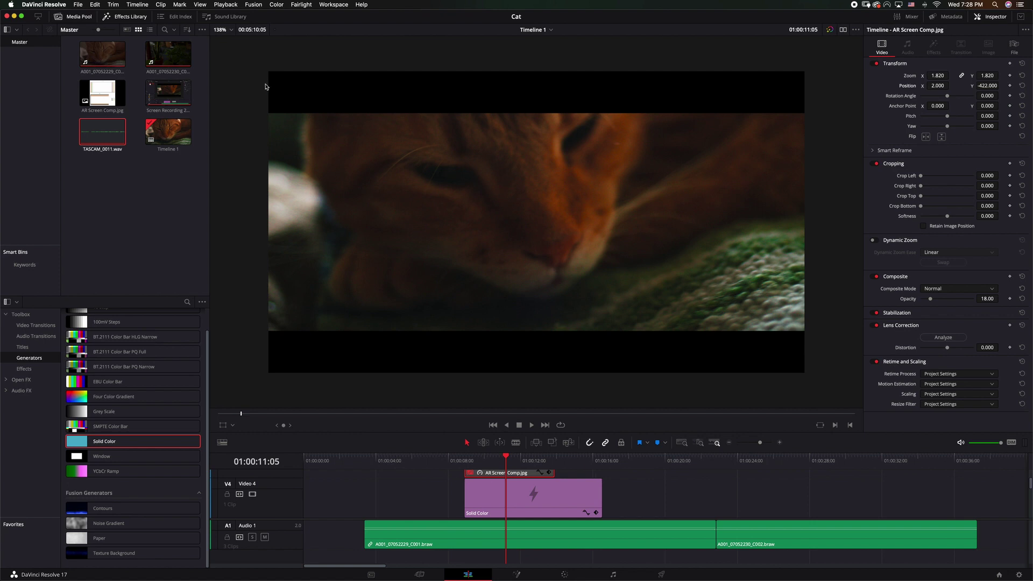
- Examine the timeline resolution presets and master settings in the Project Settings, closing them without saving
left_click(77, 5)
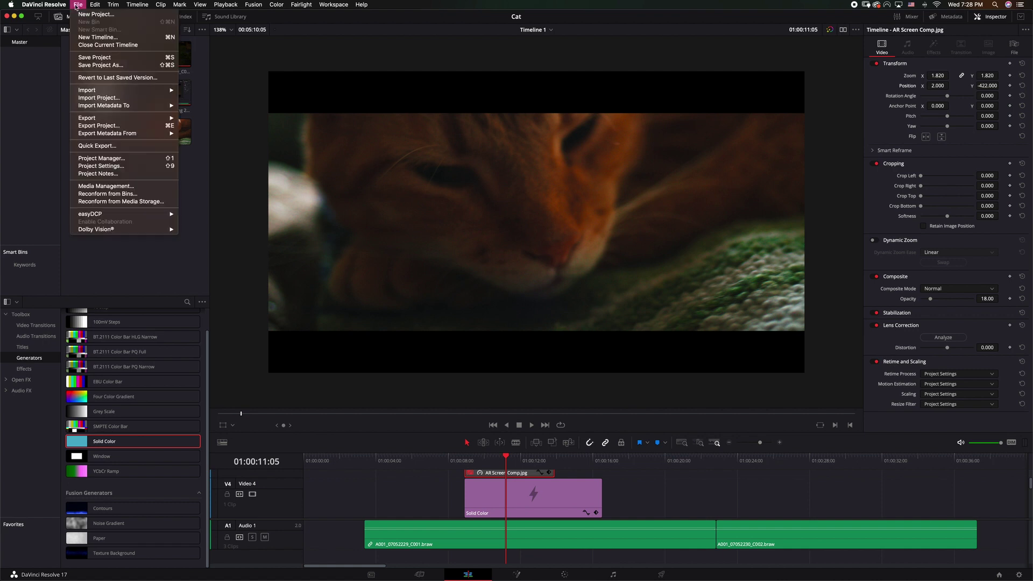
left_click(127, 166)
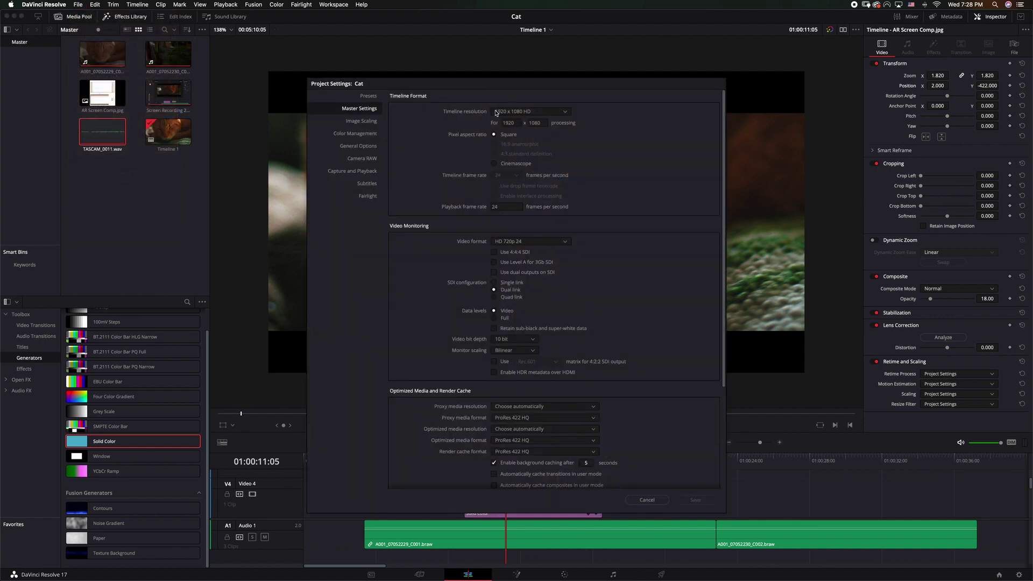
left_click(553, 113)
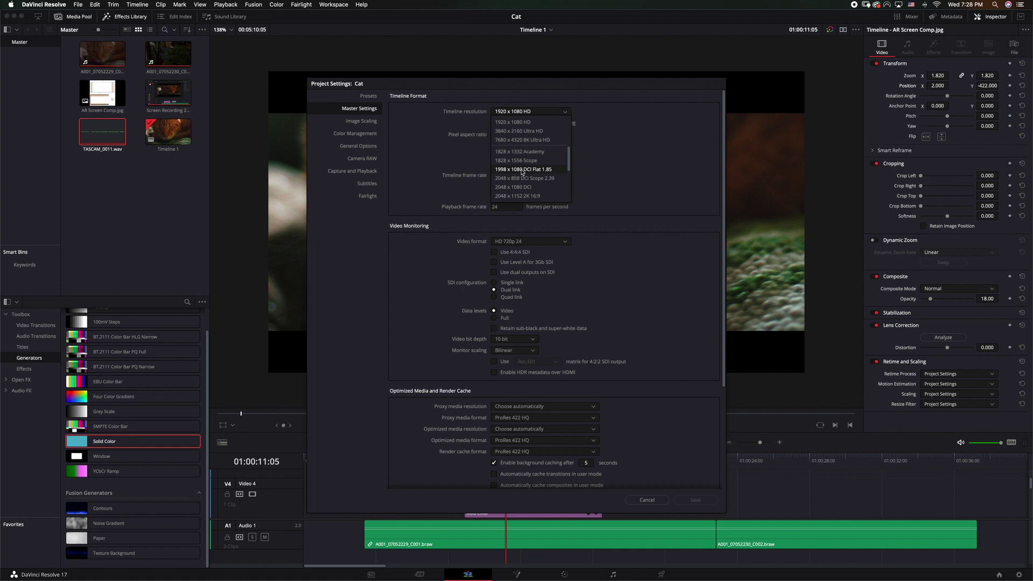
scroll(525, 169, "down", 3)
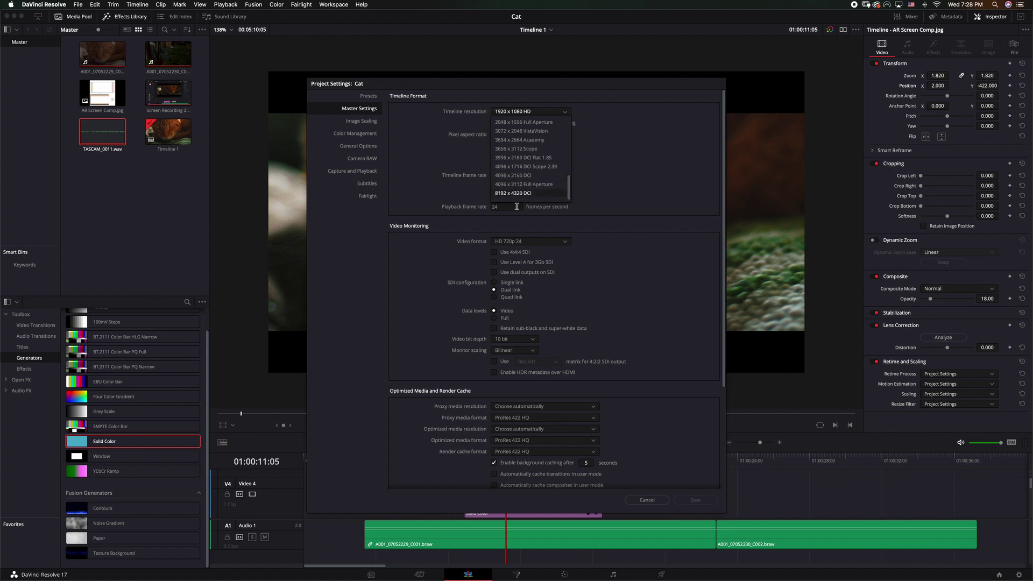
left_click(595, 171)
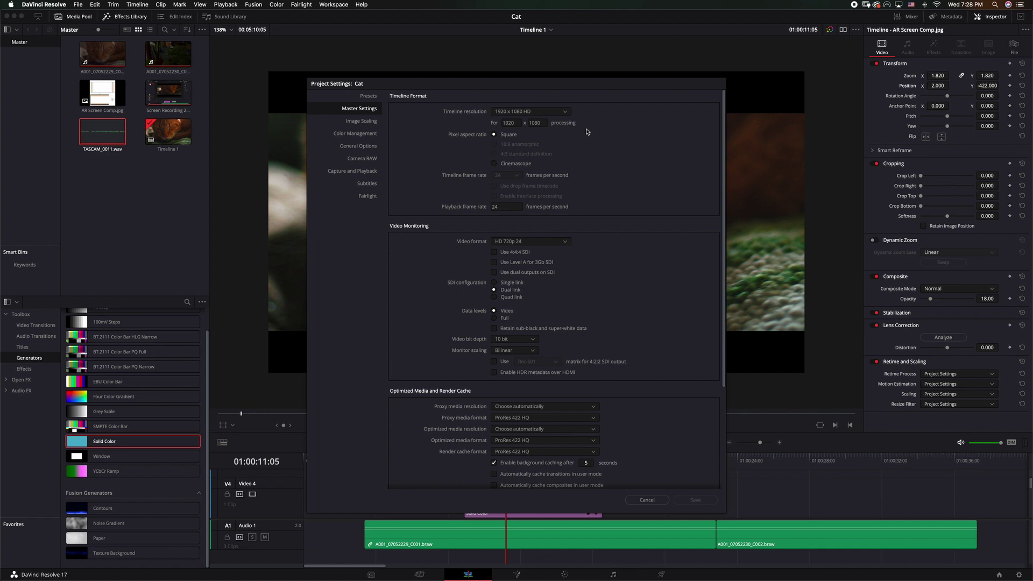
scroll(615, 202, "down", 5)
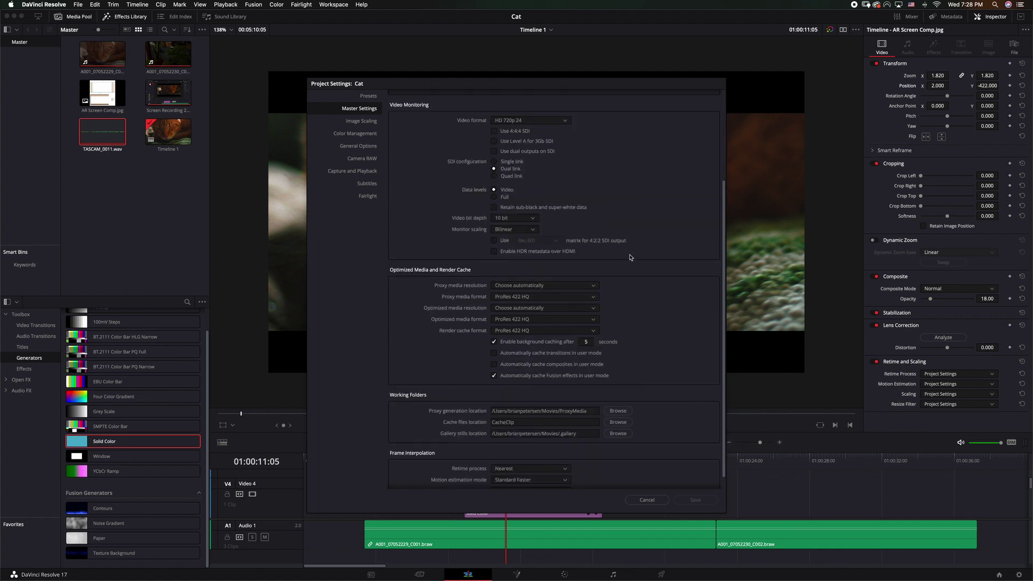
scroll(637, 242, "up", 5)
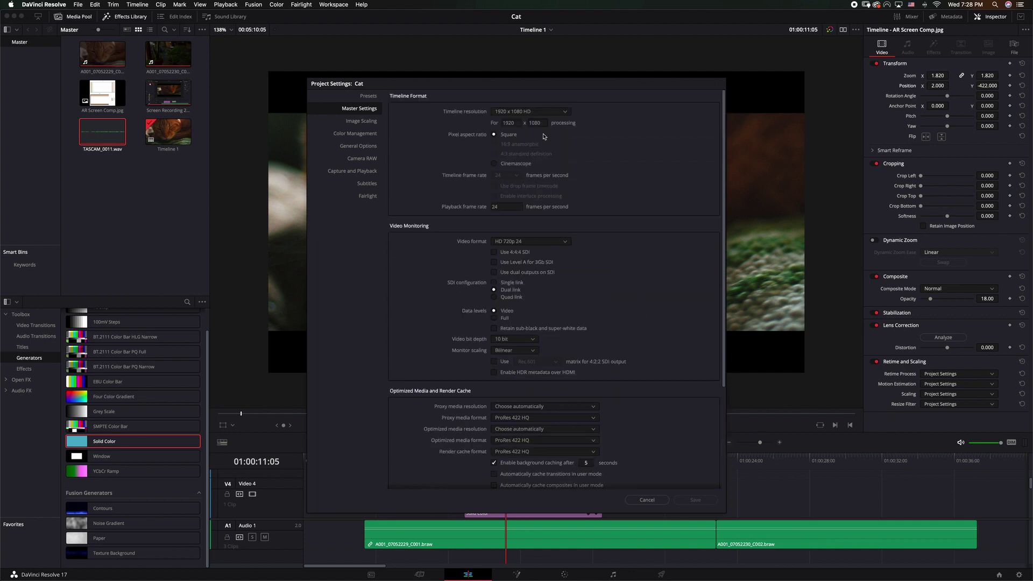
left_click(646, 500)
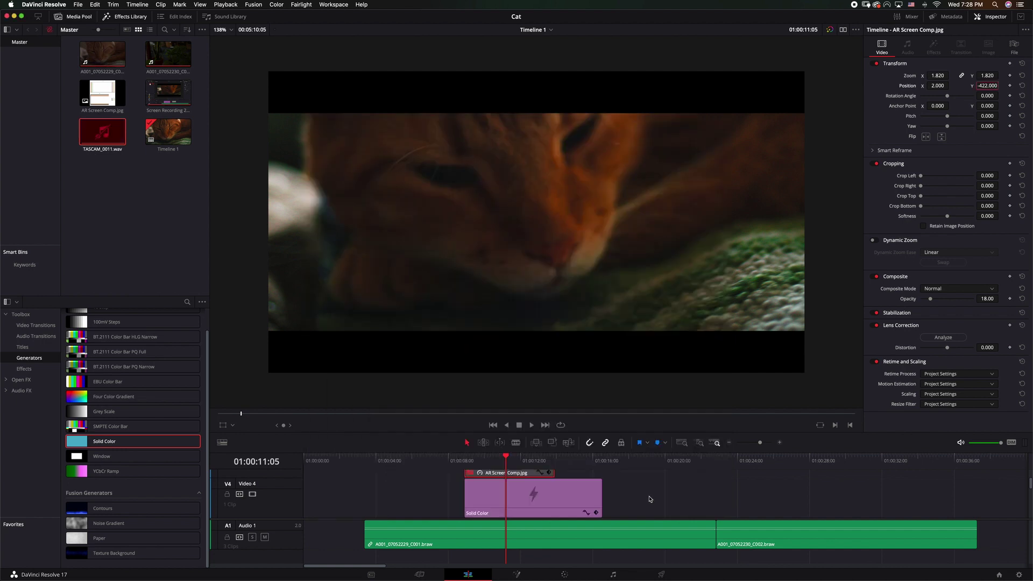
scroll(617, 496, "up", 2)
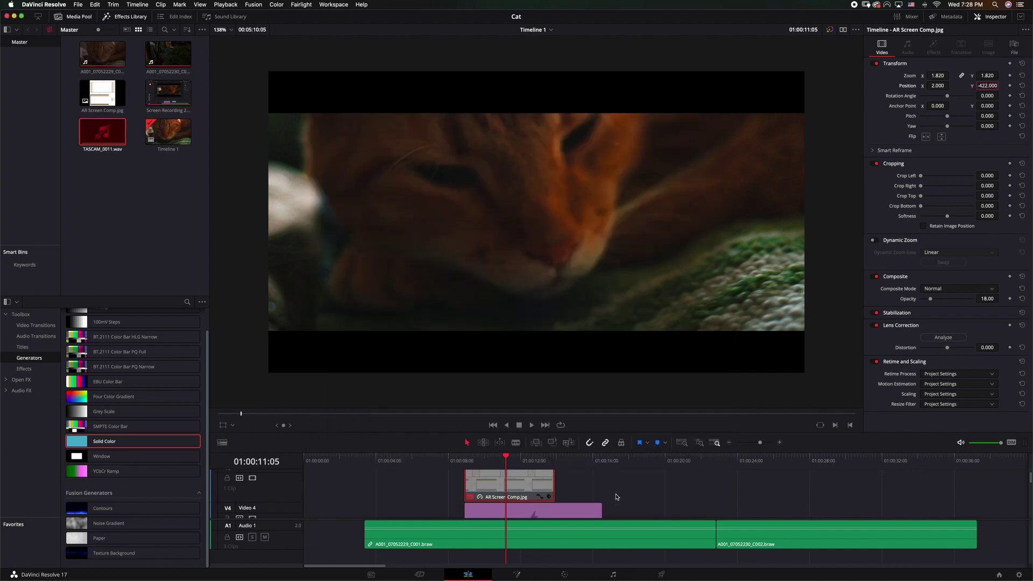